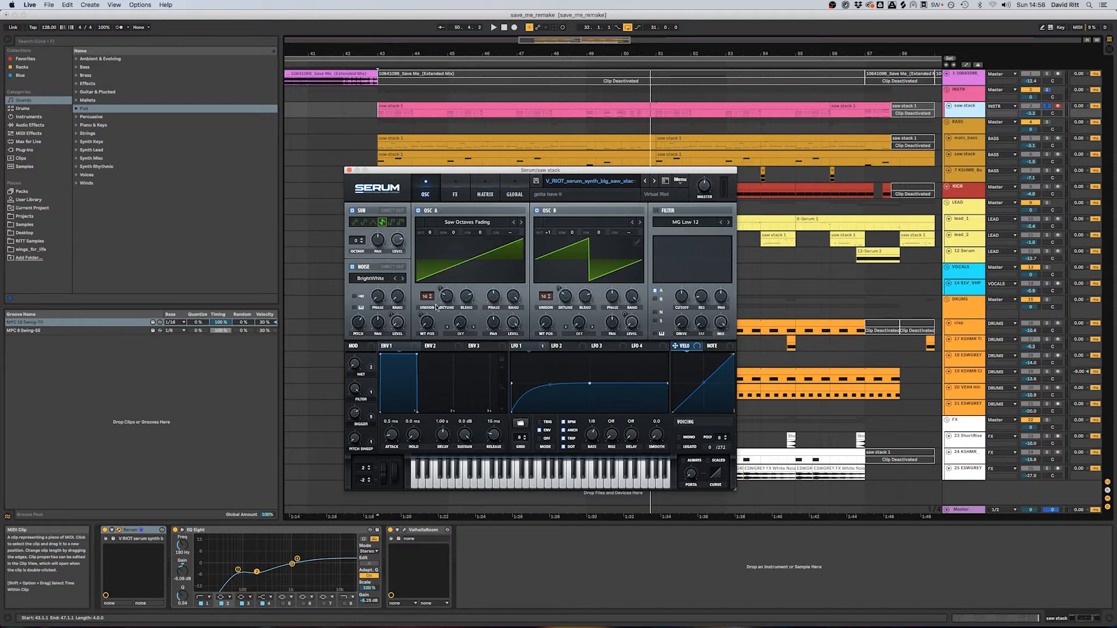
Close the saw stack's Serum window and open the main_bass clip starting at bar 43
{"action": "left_click", "coordinate": [349, 170]}
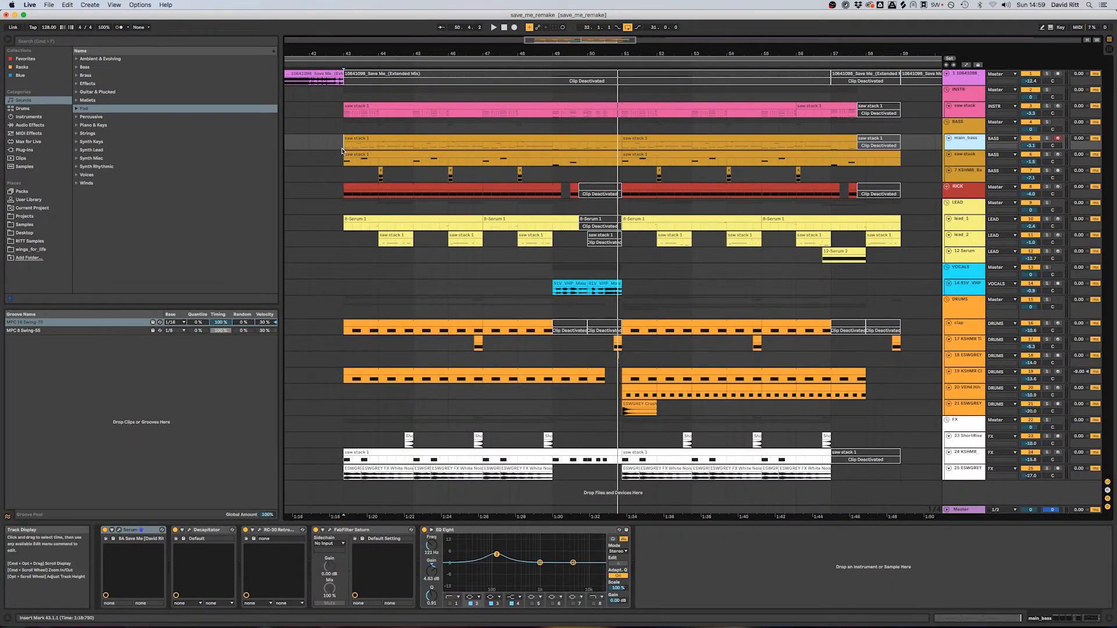
{"action": "left_click", "coordinate": [345, 169]}
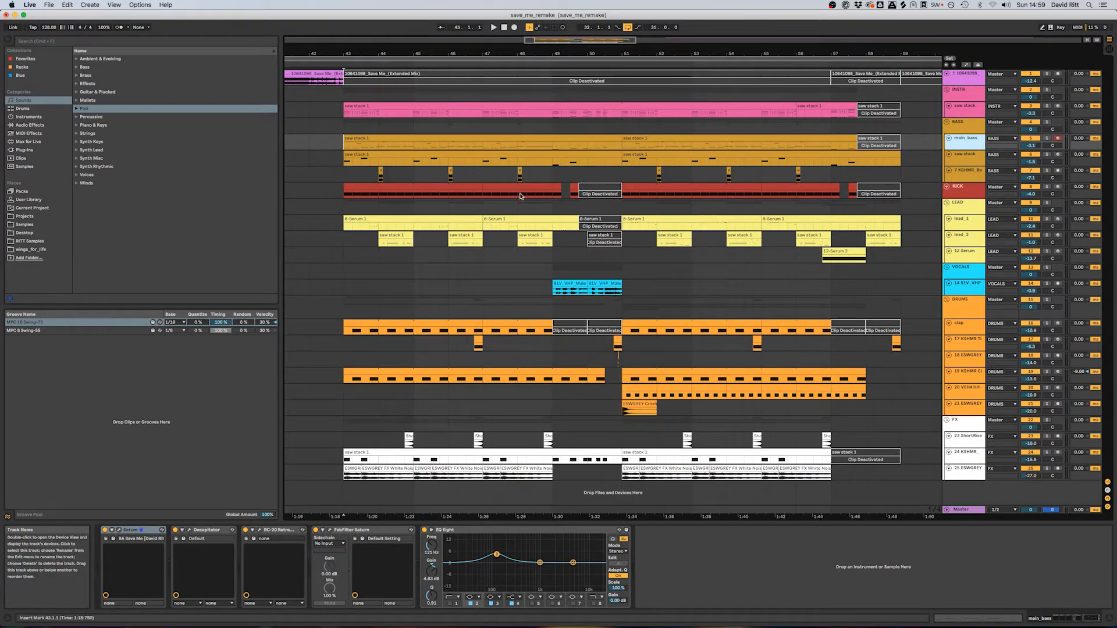
{"action": "double_click", "coordinate": [352, 139]}
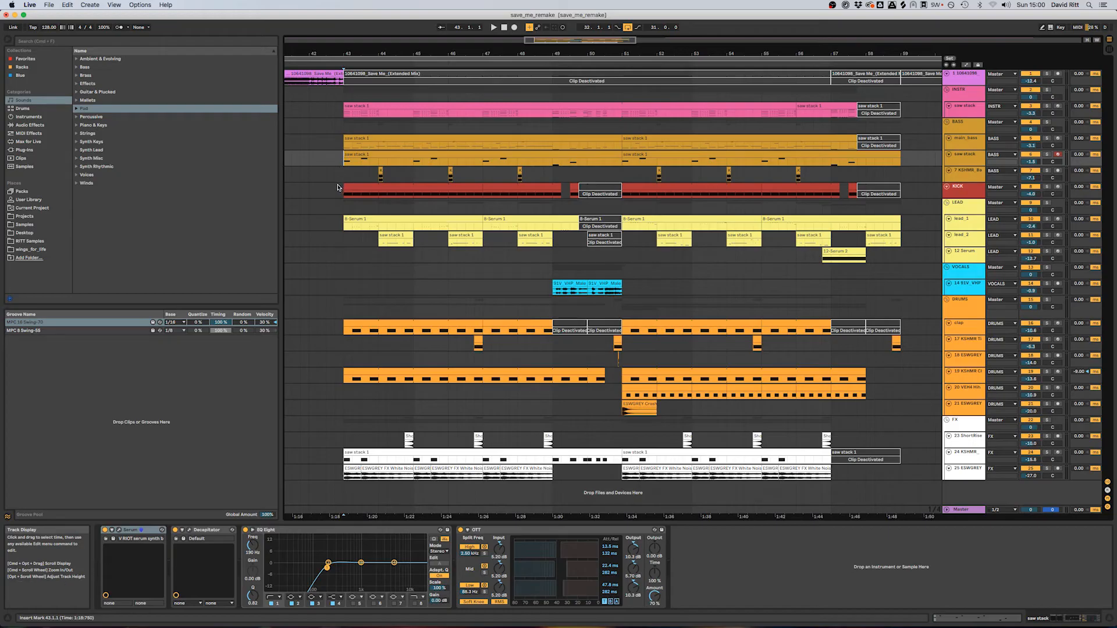
Audition the saw stack track of the BASS group in solo from bar 43, clearing the solo when finished
{"action": "left_click", "coordinate": [956, 163]}
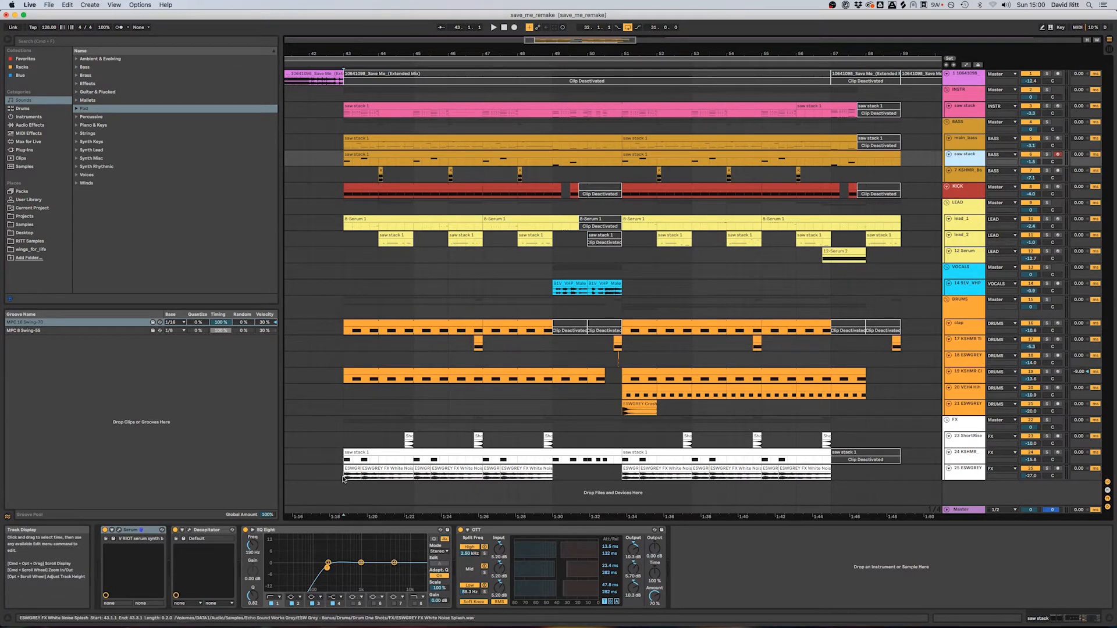
{"action": "left_click", "coordinate": [1048, 155]}
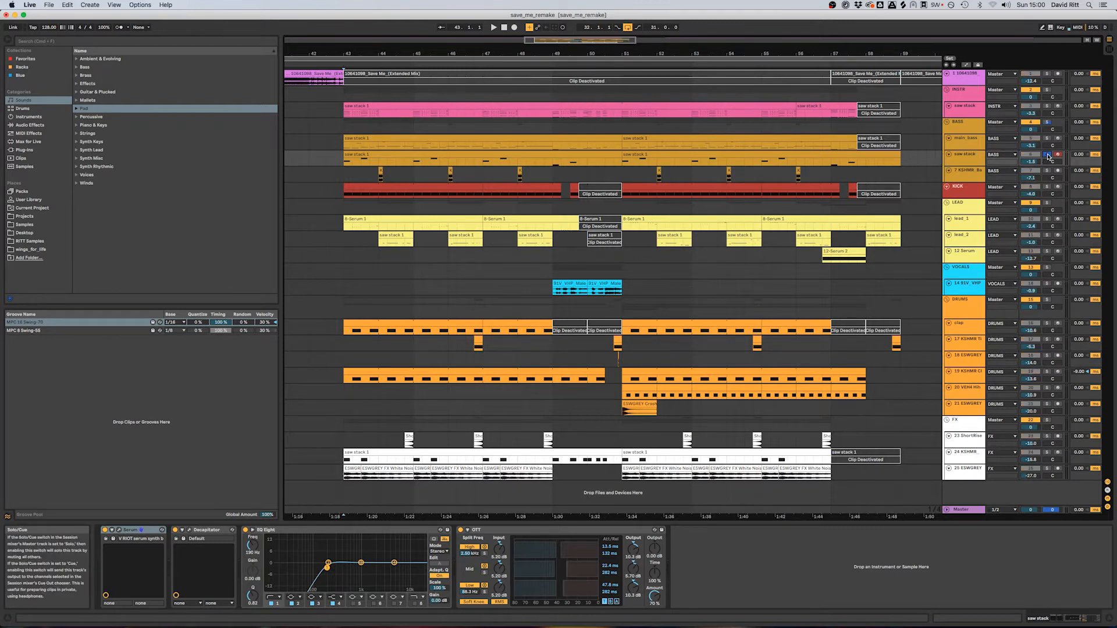
{"action": "key", "text": "space"}
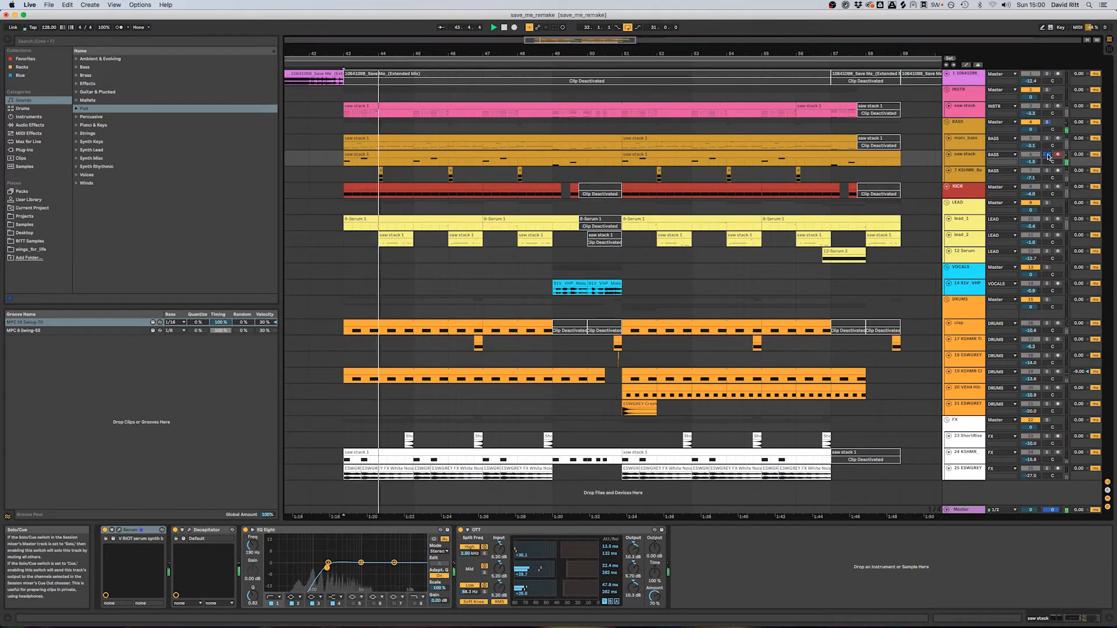
{"action": "key", "text": "space"}
{"action": "left_click", "coordinate": [1048, 156]}
Audition the KSHMR Bass Growl track in solo from its first clip at bar 44, clearing the solo when finished
{"action": "left_click", "coordinate": [344, 179]}
{"action": "left_click", "coordinate": [377, 179]}
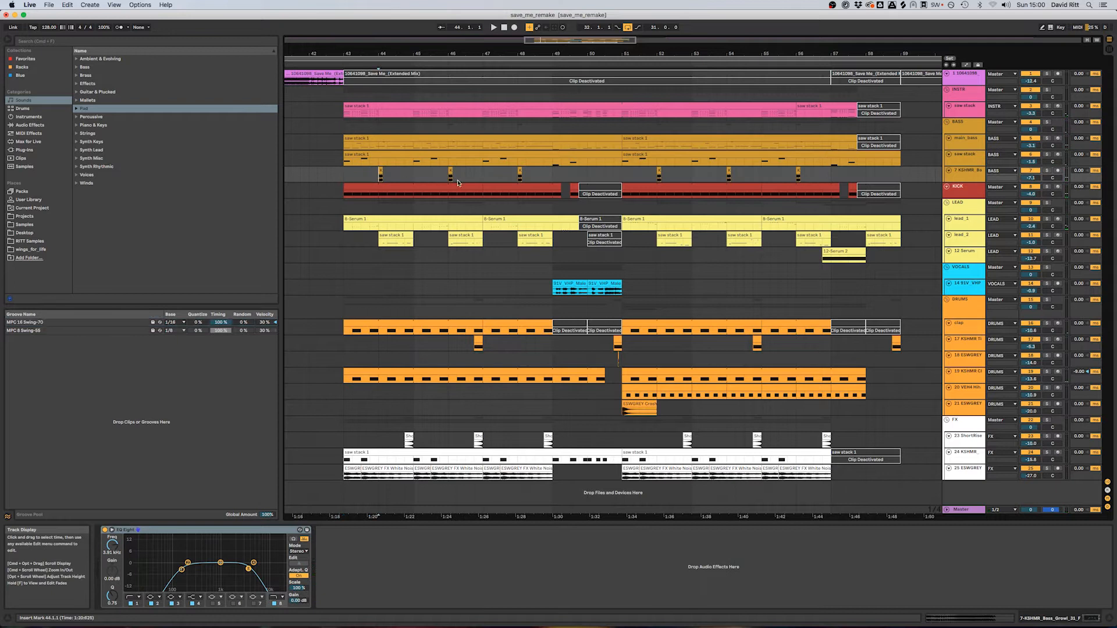
{"action": "scroll", "coordinate": [377, 173], "scroll_direction": "up", "scroll_amount": 12}
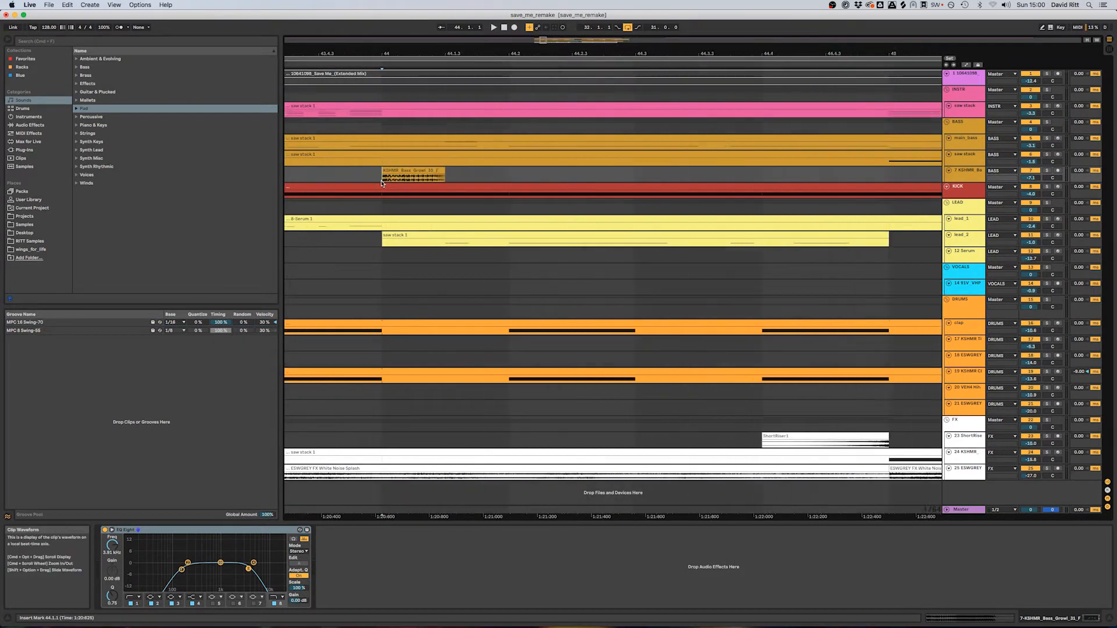
{"action": "left_click", "coordinate": [1047, 173]}
{"action": "key", "text": "space"}
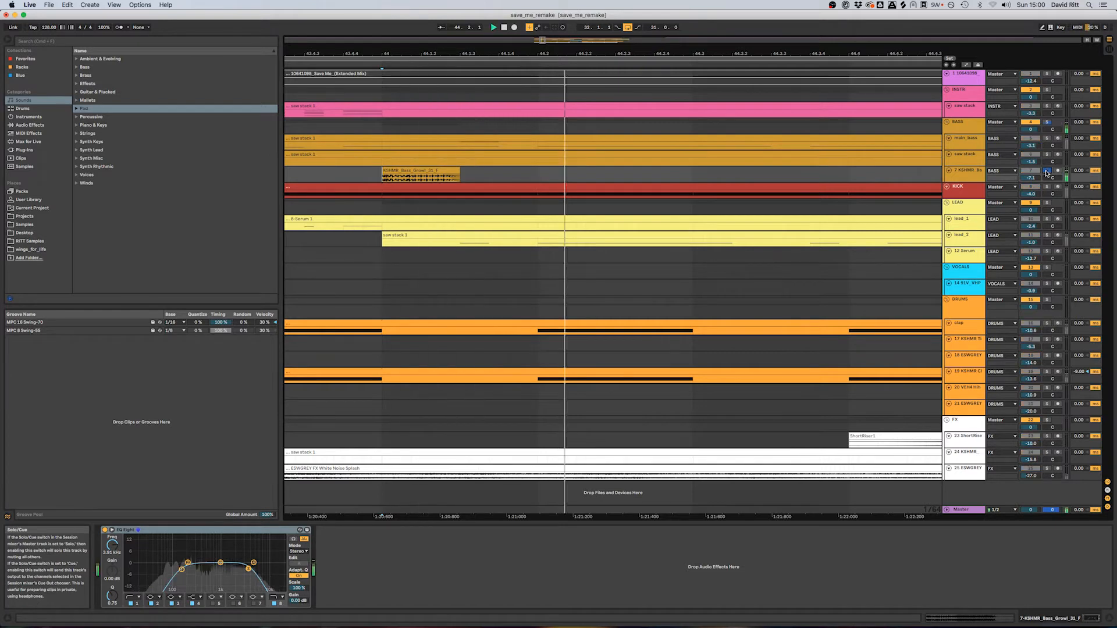
{"action": "scroll", "coordinate": [579, 194], "scroll_direction": "down", "scroll_amount": 10}
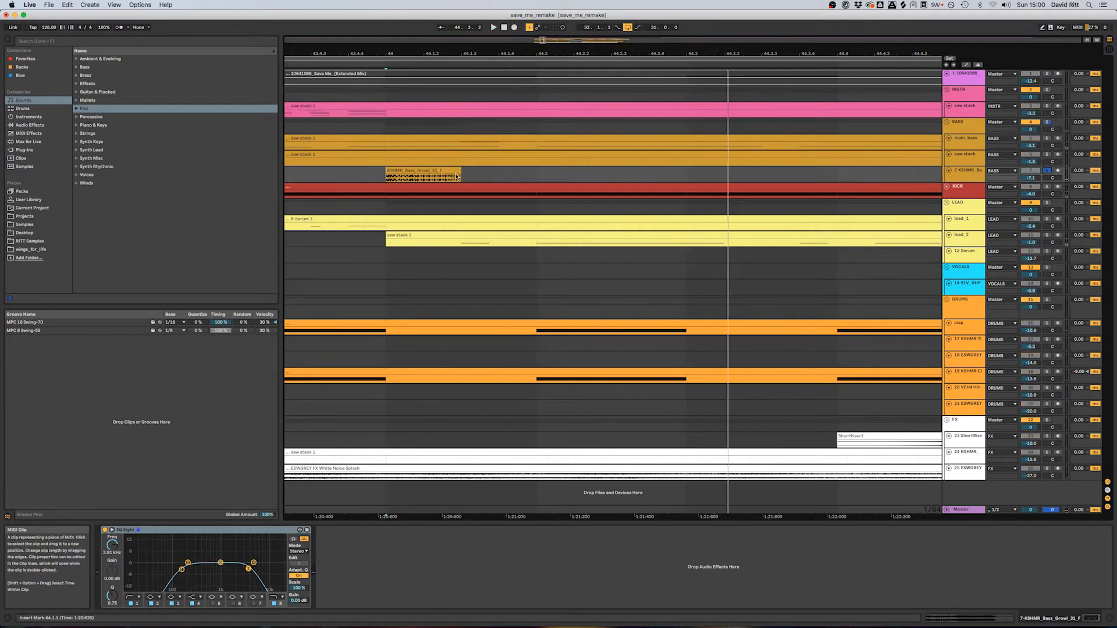
{"action": "left_click", "coordinate": [1047, 170]}
Play the arrangement from bar 43 and search the browser for "kick"
{"action": "scroll", "coordinate": [488, 176], "scroll_direction": "down", "scroll_amount": 5}
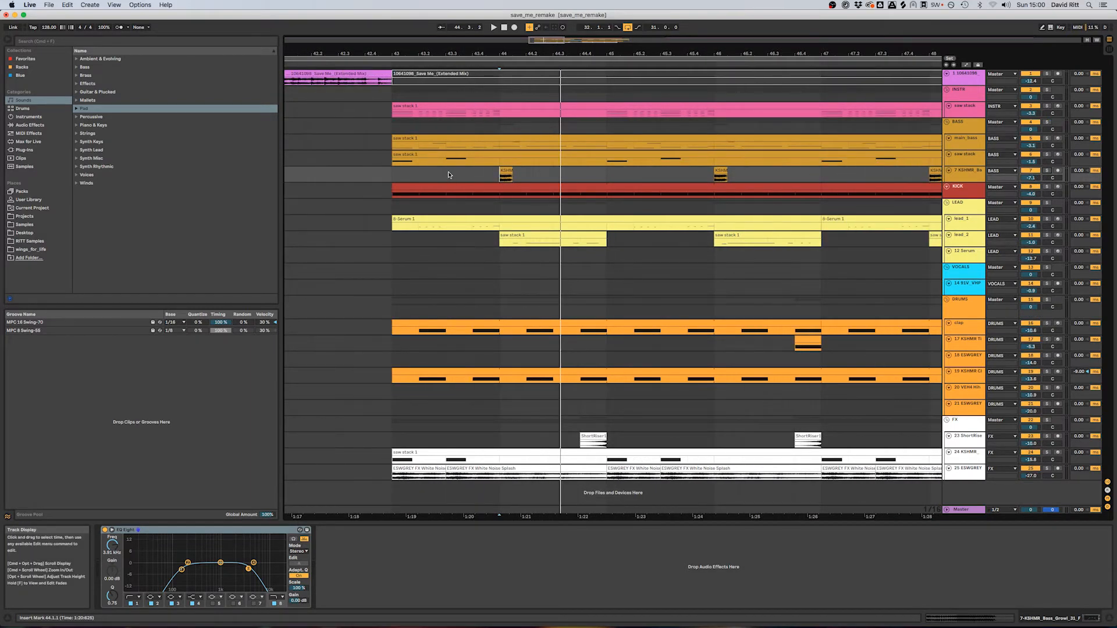
{"action": "left_click", "coordinate": [399, 175]}
{"action": "key", "text": "space"}
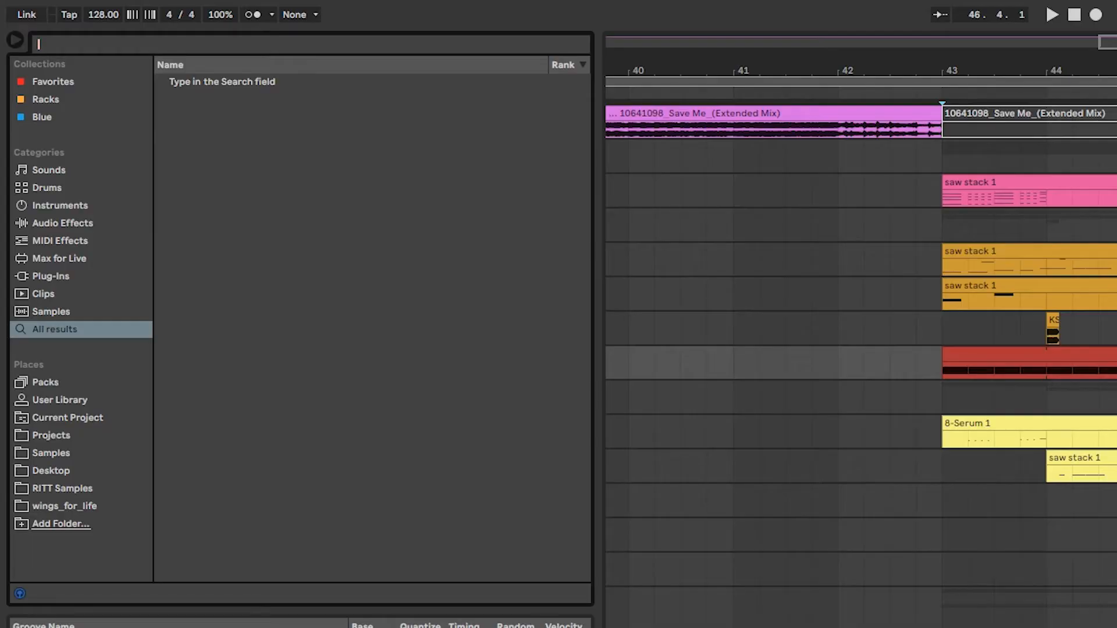
{"action": "type", "text": "ick"}
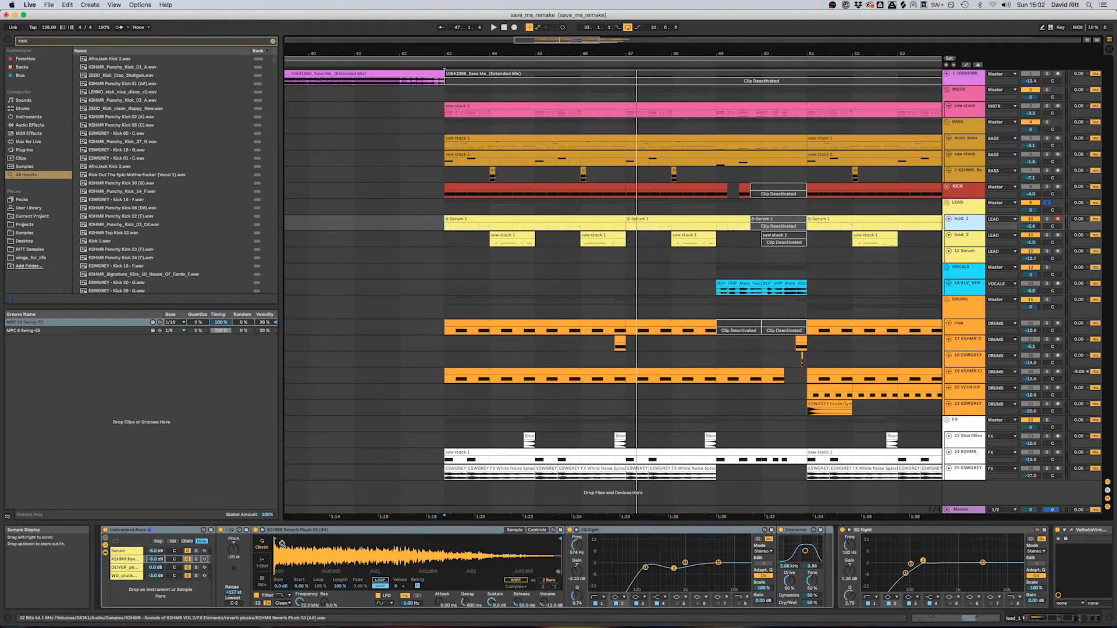
Solo the KSHMR Reverb Pluck chain in lead_1's Instrument Rack and examine the rack's Serum, KSHMR and OLIVER chains
{"action": "left_click", "coordinate": [303, 534]}
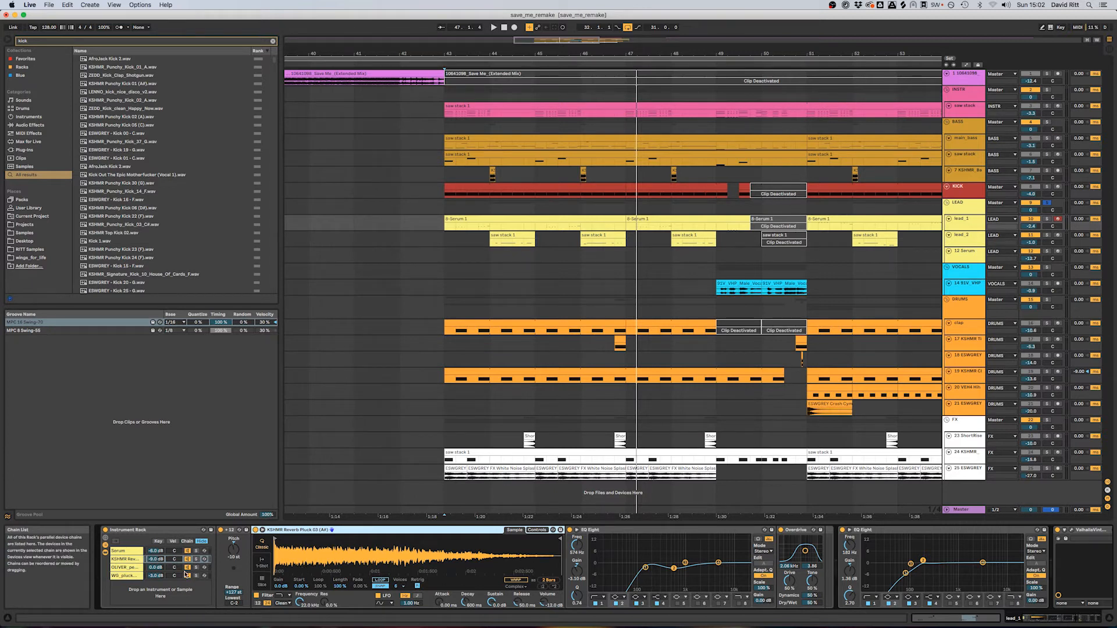
{"action": "left_click", "coordinate": [150, 558]}
{"action": "left_click", "coordinate": [293, 531]}
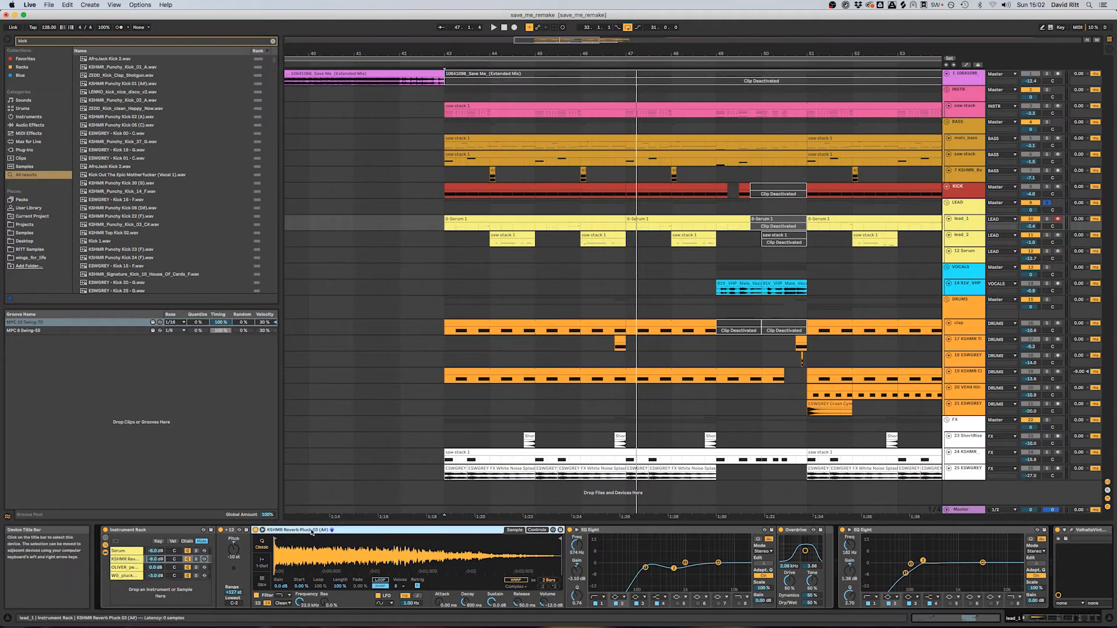
{"action": "left_click", "coordinate": [197, 559]}
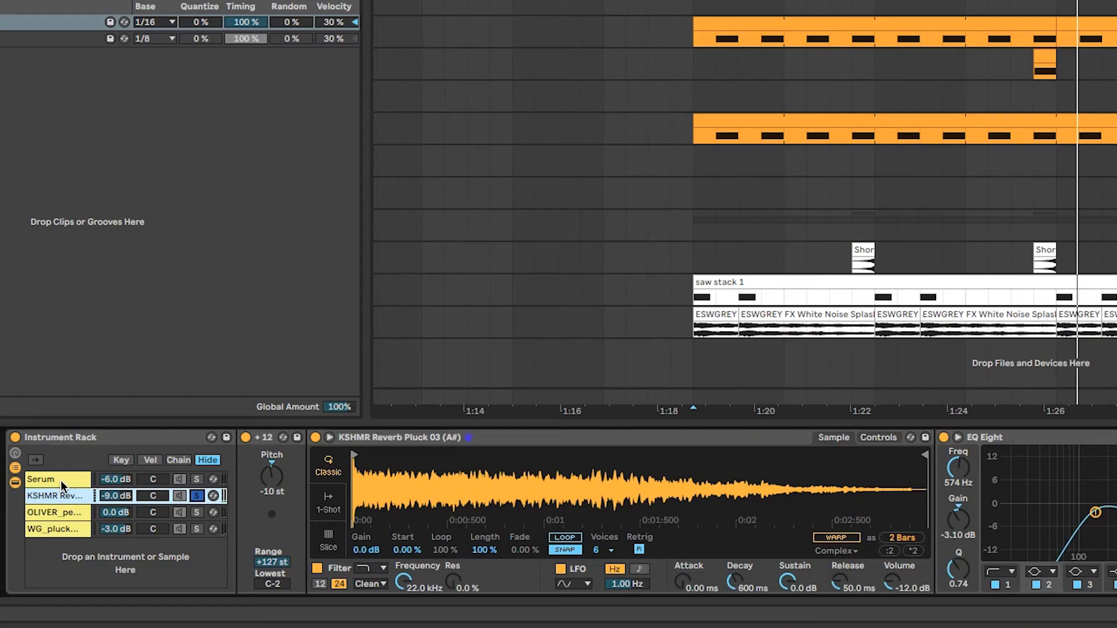
{"action": "left_click", "coordinate": [60, 481]}
{"action": "left_click", "coordinate": [61, 496]}
{"action": "left_click", "coordinate": [62, 513]}
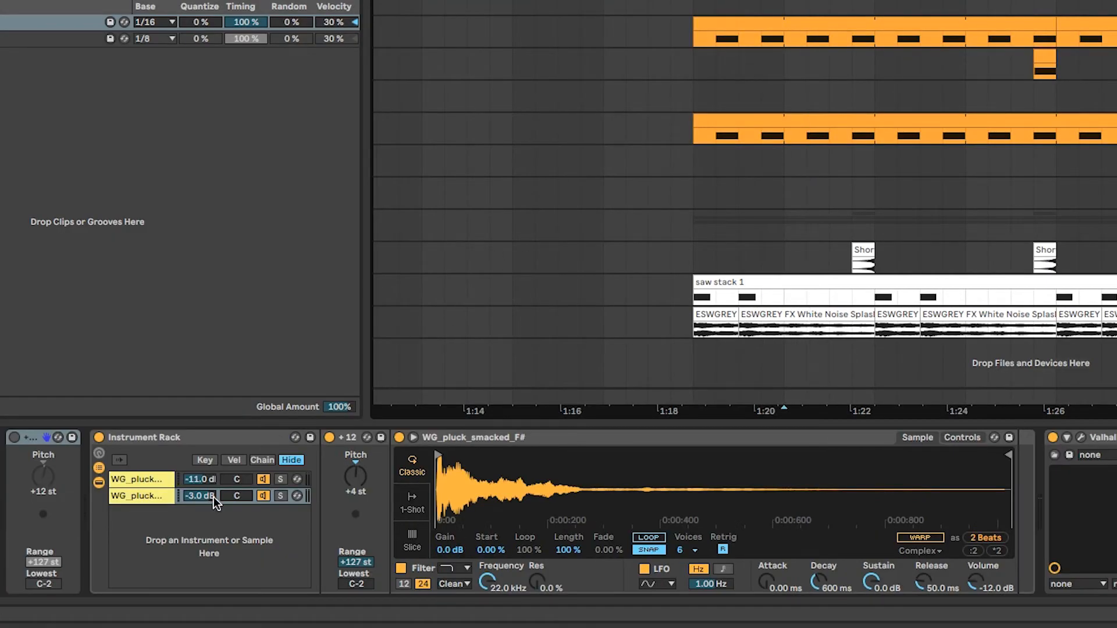
Select the second WG_pluck chain in lead_2's Instrument Rack and view the track's ValhallaRoom reverb settings
{"action": "left_click", "coordinate": [215, 502]}
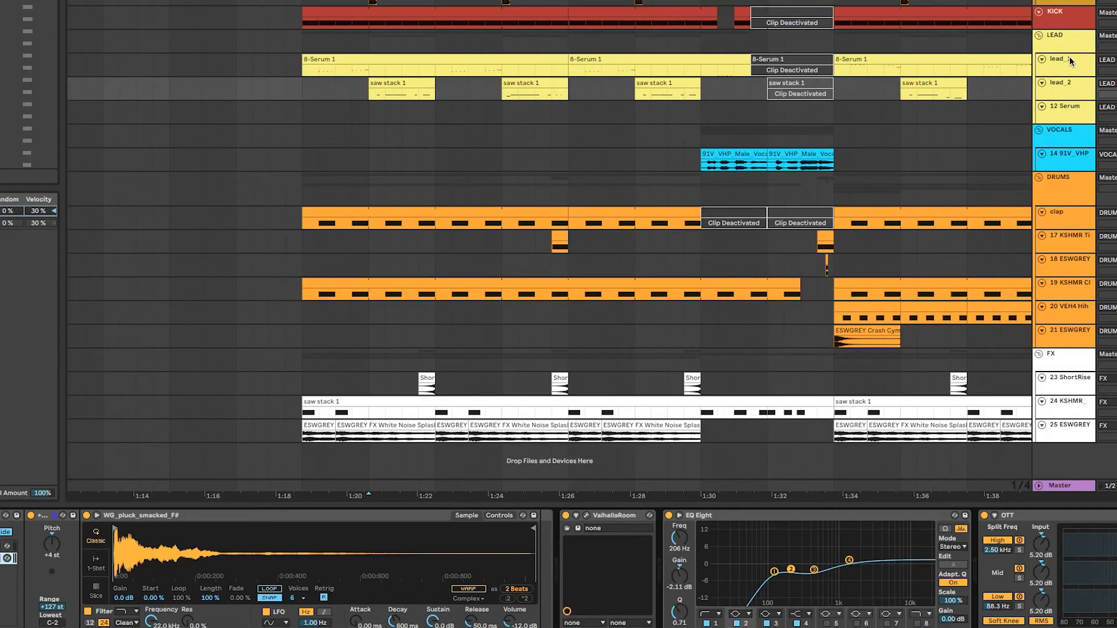
{"action": "left_click", "coordinate": [587, 515]}
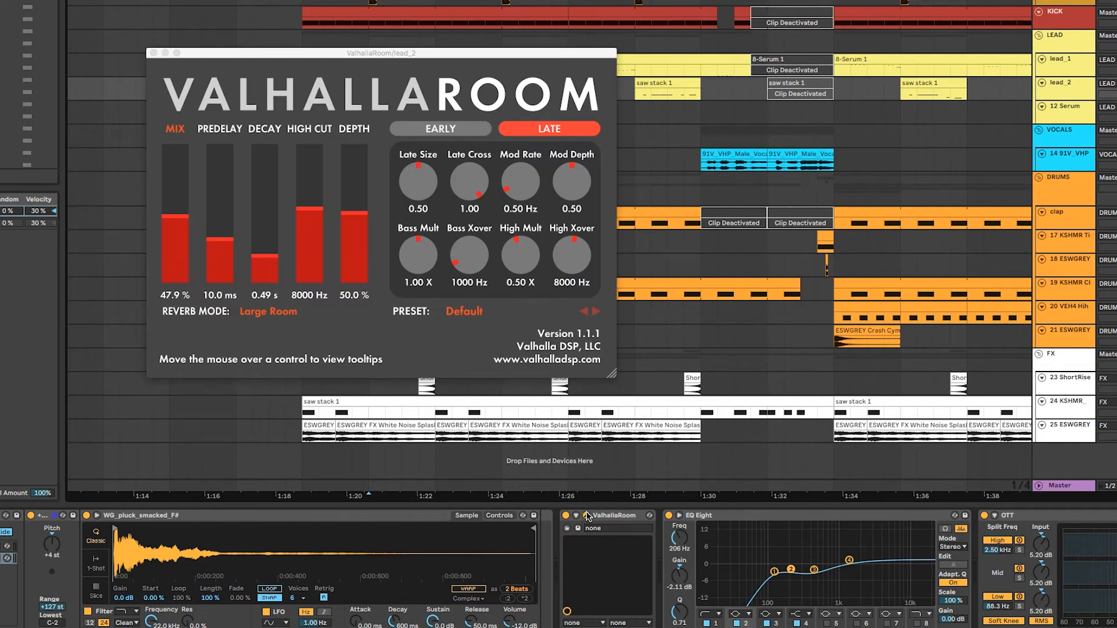
{"action": "left_click", "coordinate": [153, 53]}
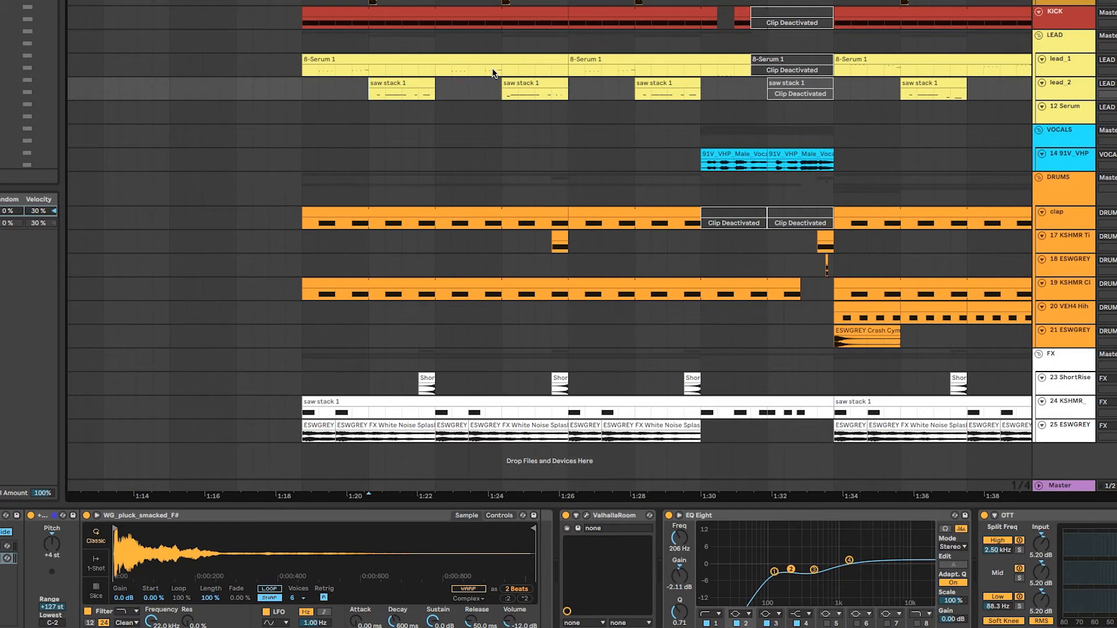
Compare lead_2's sound with its OTT device switched off and back on during playback
{"action": "scroll", "coordinate": [809, 579], "scroll_direction": "right", "scroll_amount": 2}
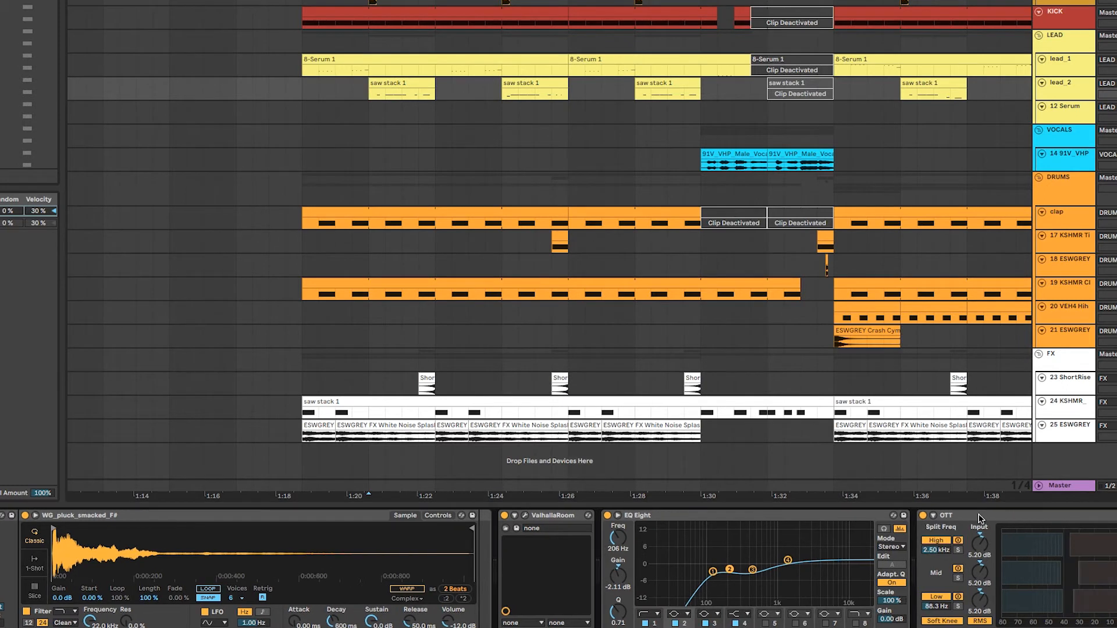
{"action": "left_click", "coordinate": [980, 518]}
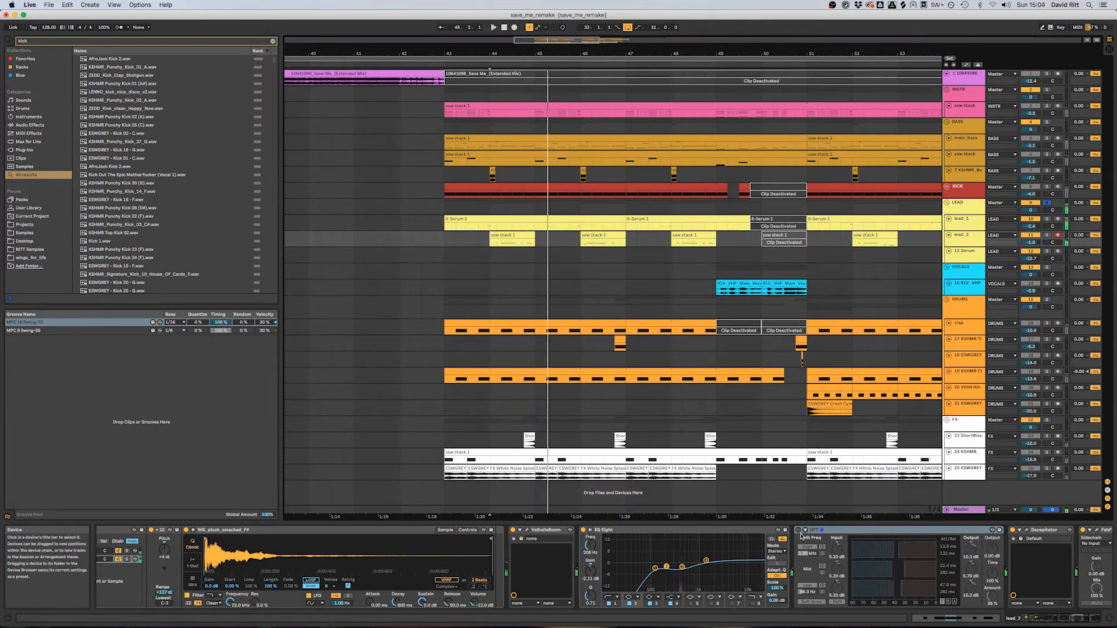
{"action": "left_click", "coordinate": [798, 530]}
{"action": "key", "text": "space"}
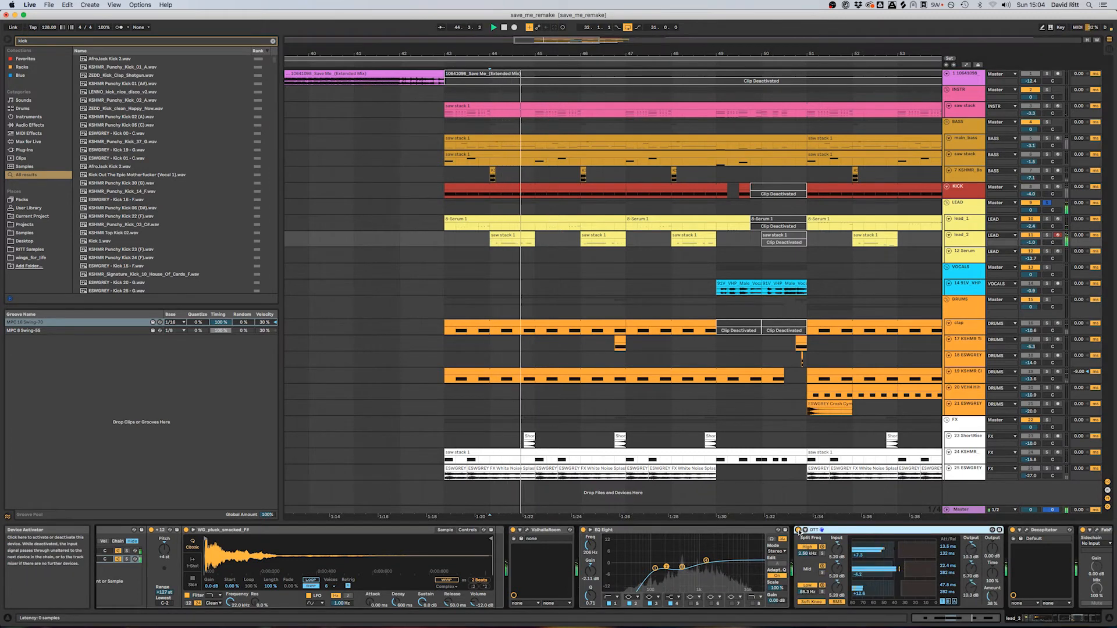
{"action": "key", "text": "space"}
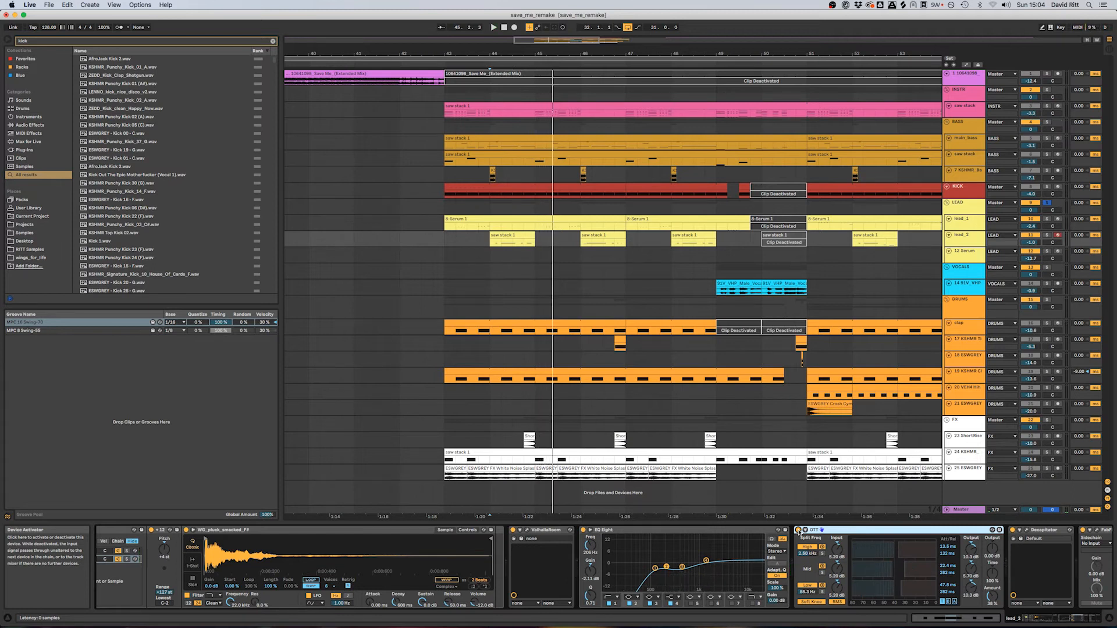
Examine the remaining effects on lead_2 and check them against lead_1's device chain
{"action": "scroll", "coordinate": [802, 538], "scroll_direction": "right", "scroll_amount": 5}
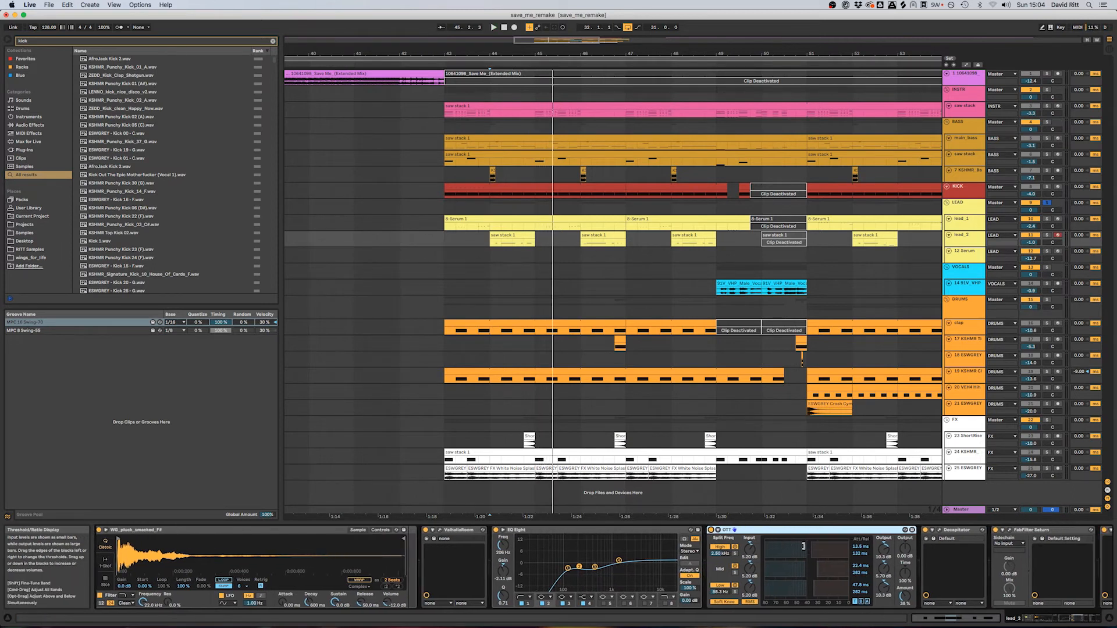
{"action": "scroll", "coordinate": [887, 532], "scroll_direction": "right", "scroll_amount": 2}
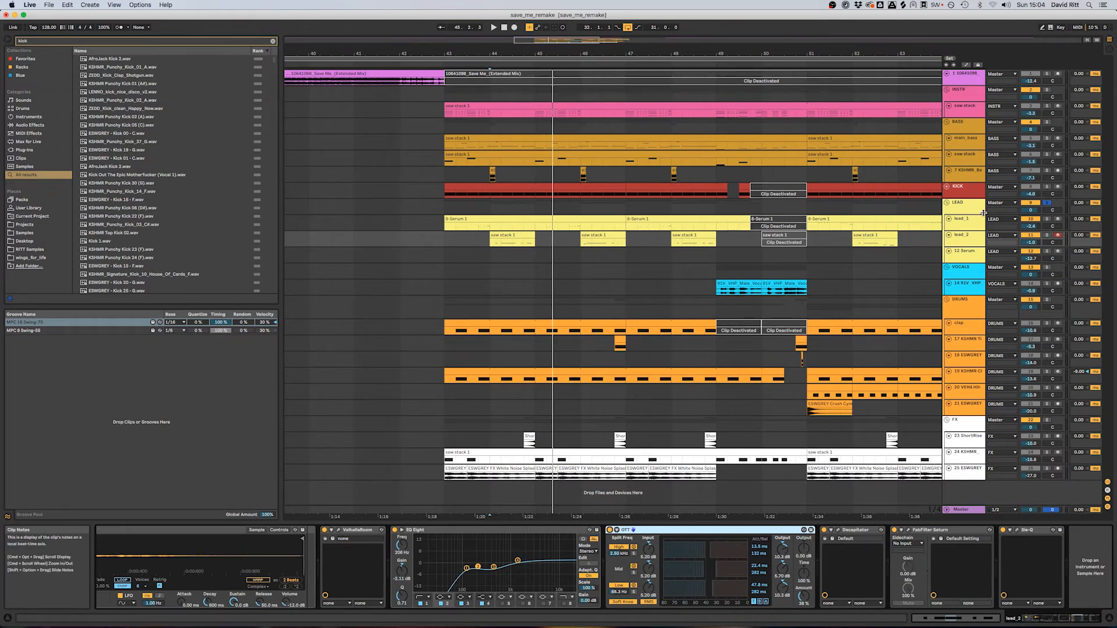
{"action": "left_click", "coordinate": [954, 220]}
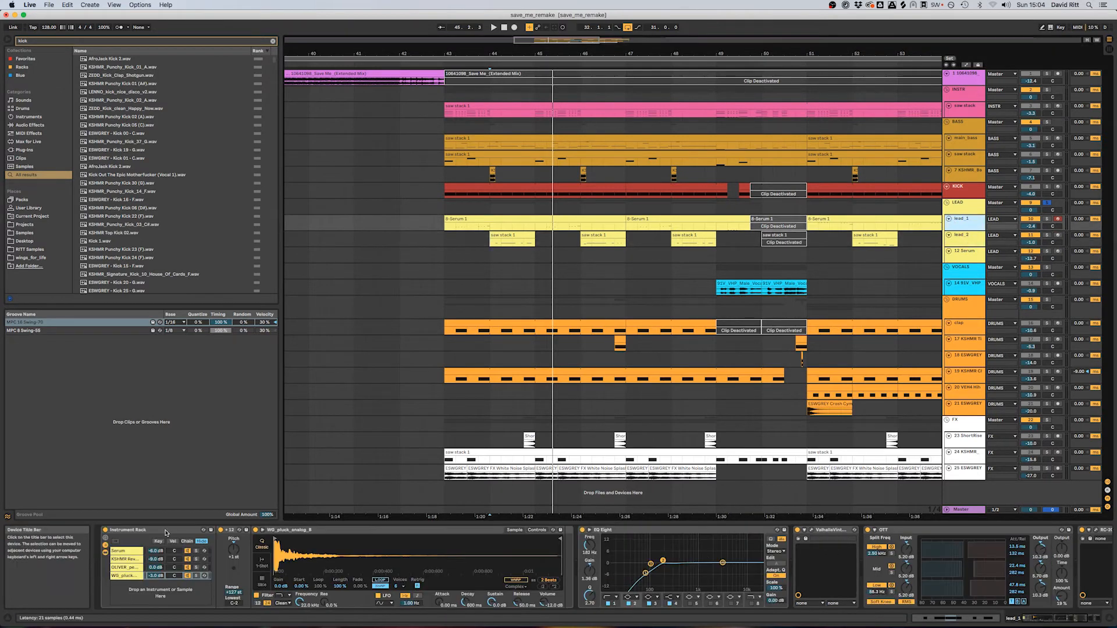
{"action": "left_click", "coordinate": [933, 242]}
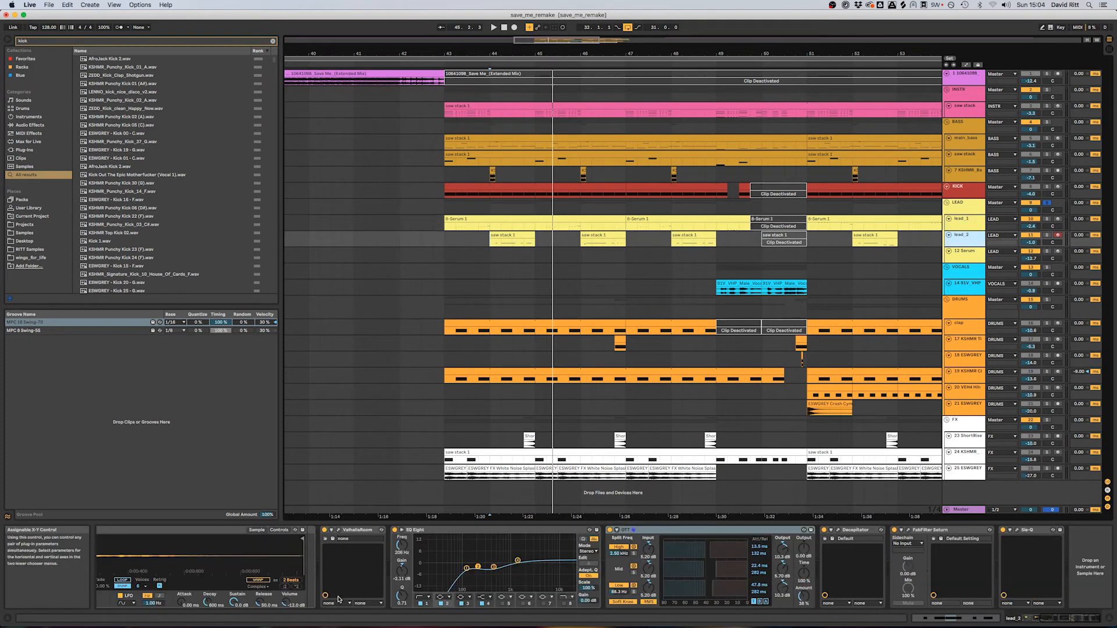
{"action": "scroll", "coordinate": [281, 584], "scroll_direction": "left", "scroll_amount": 5}
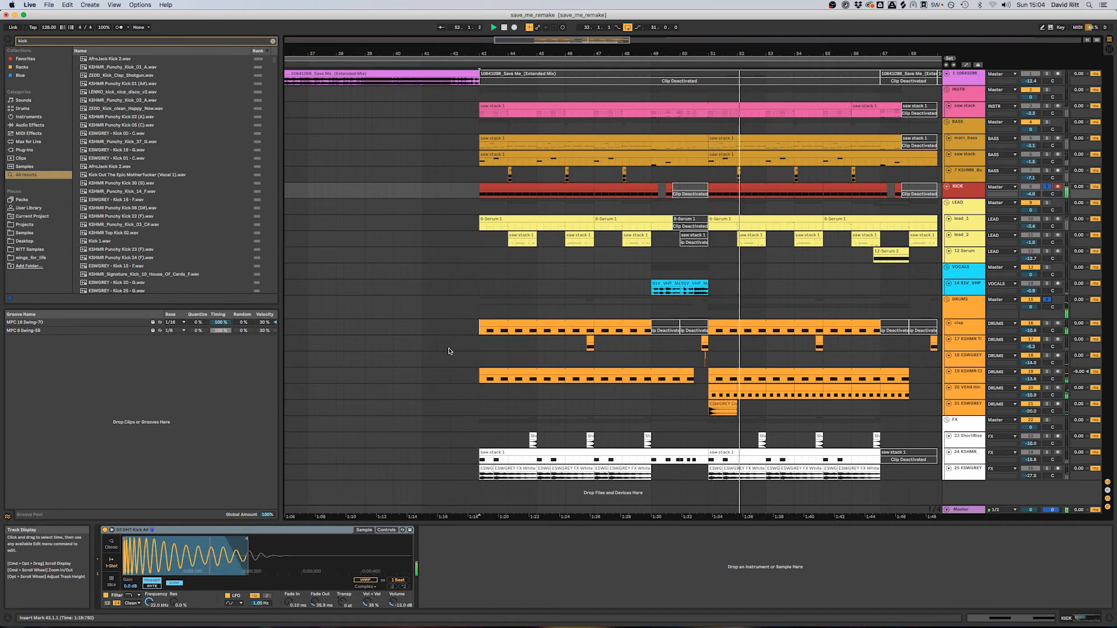
{"action": "scroll", "coordinate": [597, 400], "scroll_direction": "down", "scroll_amount": 3}
{"action": "scroll", "coordinate": [597, 399], "scroll_direction": "up", "scroll_amount": 1}
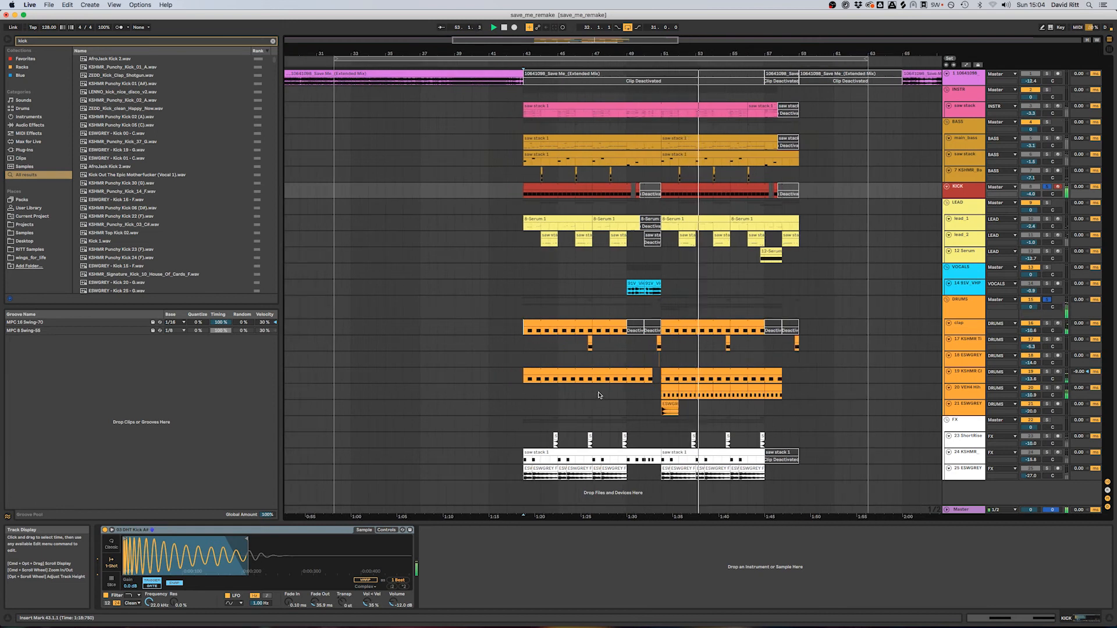